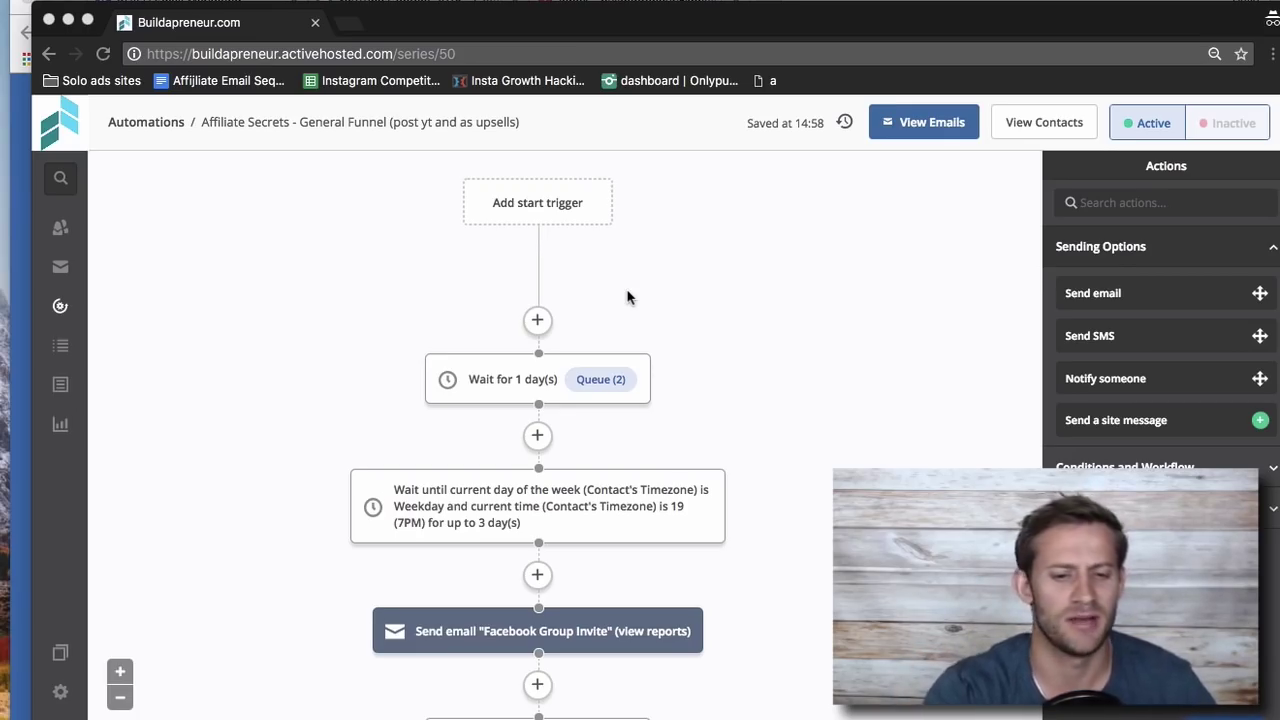
Review the funnel's opening emails and wait conditions, from "Facebook Group Invite" through "Intro to SpeedLeads".
scroll(662, 443, "down", 10)
scroll(662, 443, "up", 5)
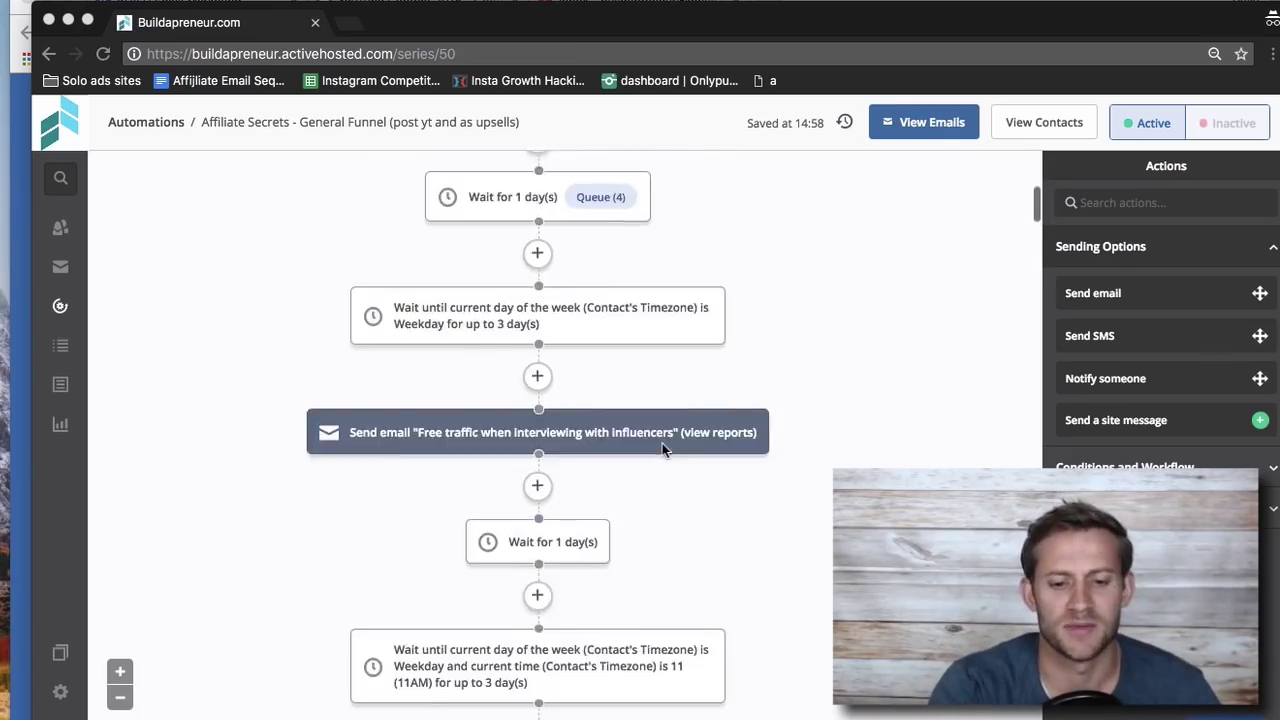
scroll(662, 445, "down", 10)
scroll(662, 445, "up", 6)
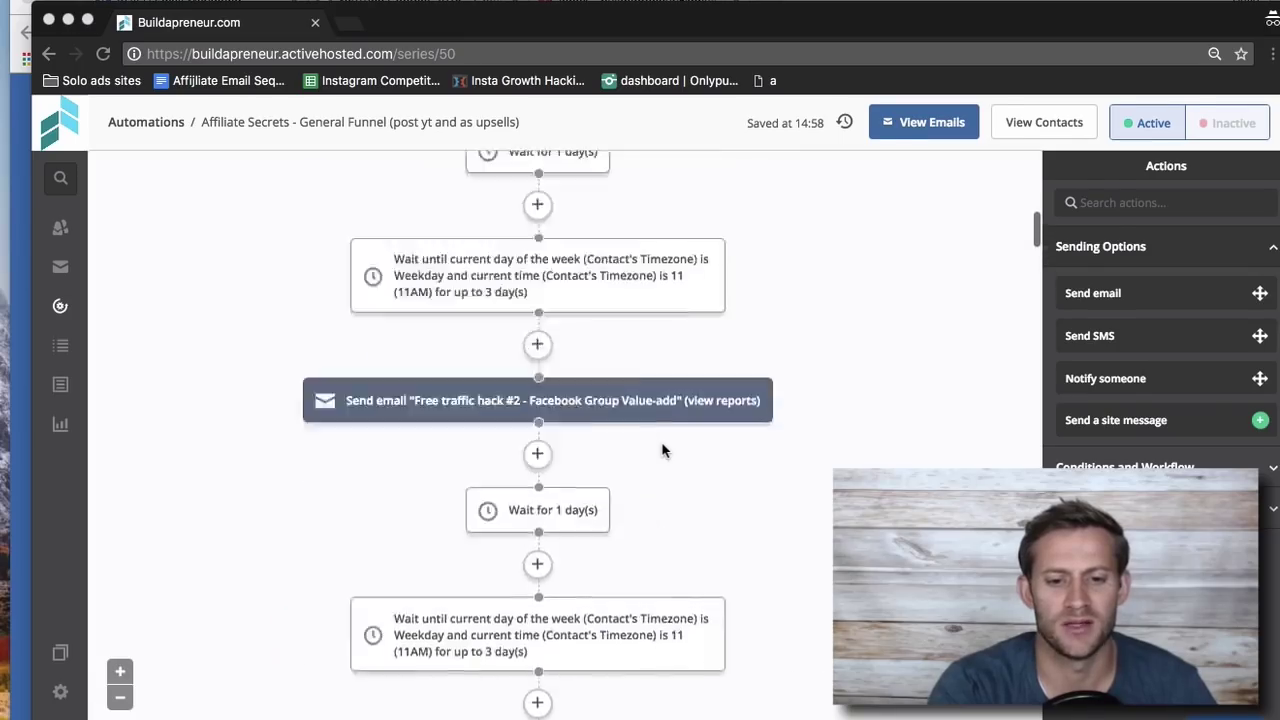
scroll(662, 450, "up", 10)
scroll(557, 522, "down", 3)
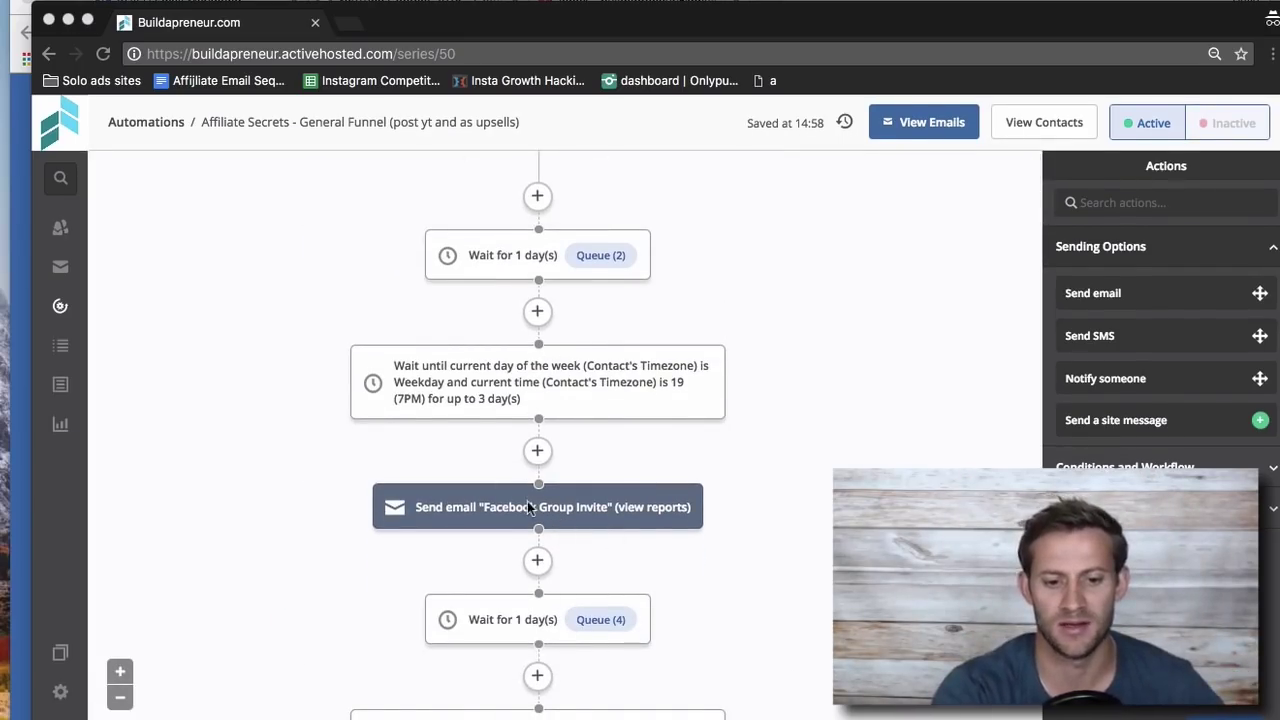
scroll(527, 502, "down", 3)
scroll(534, 618, "down", 6)
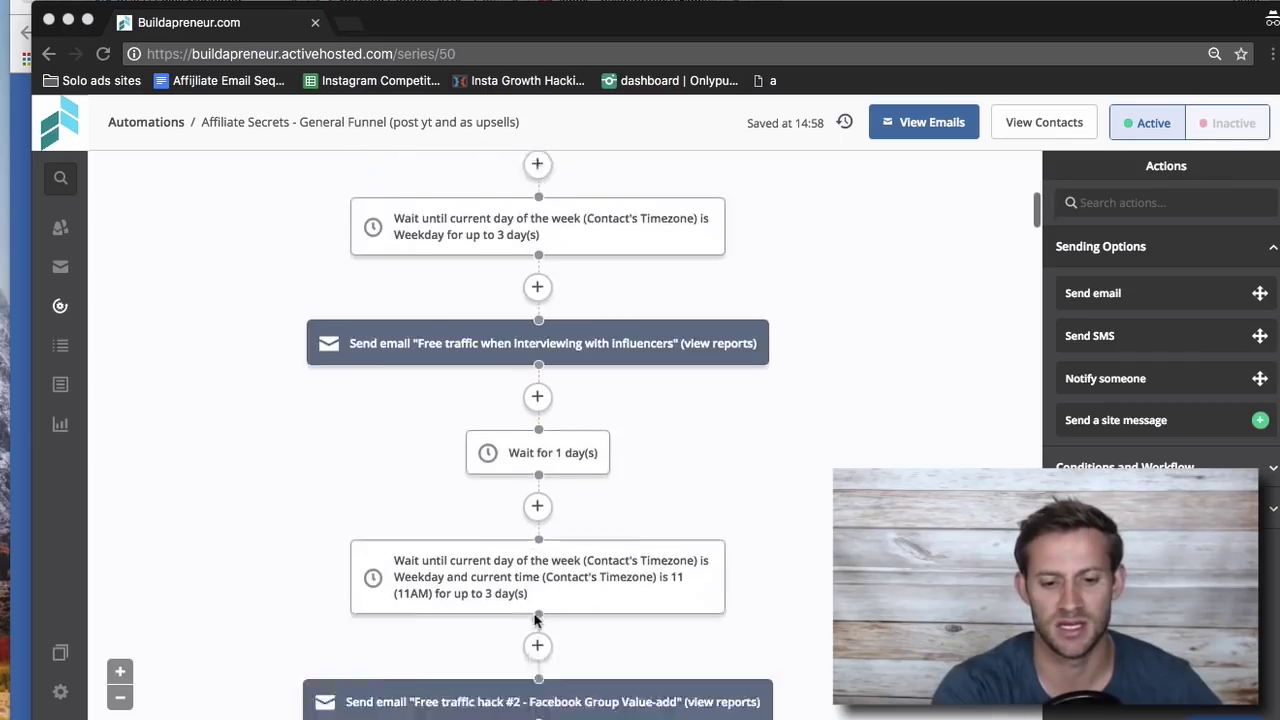
scroll(514, 443, "down", 5)
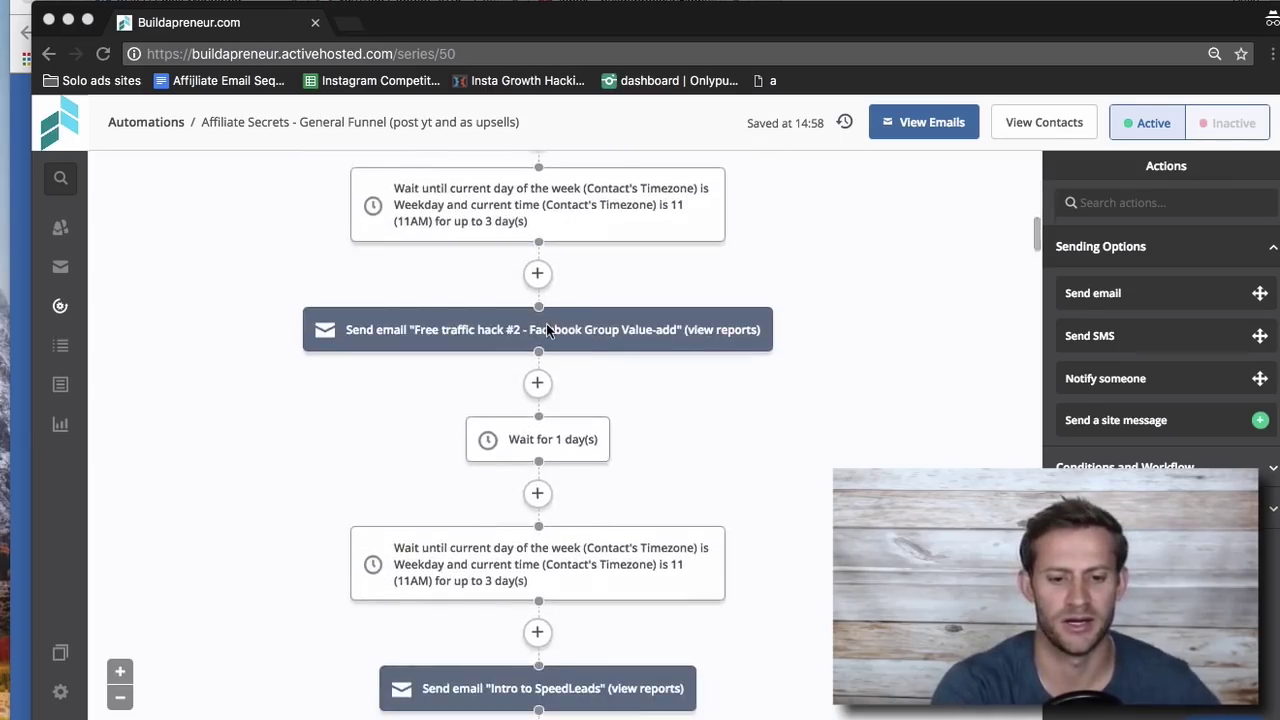
scroll(550, 370, "down", 8)
scroll(552, 390, "up", 2)
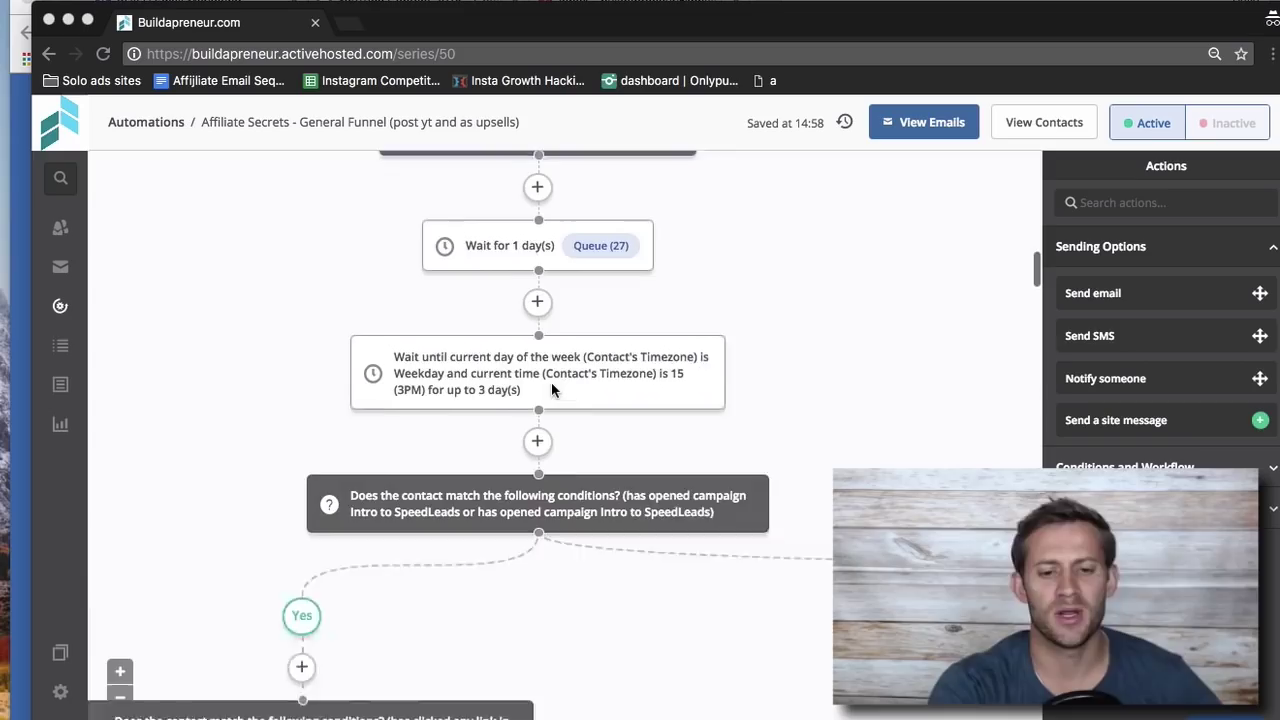
scroll(551, 389, "up", 2)
scroll(551, 389, "down", 1)
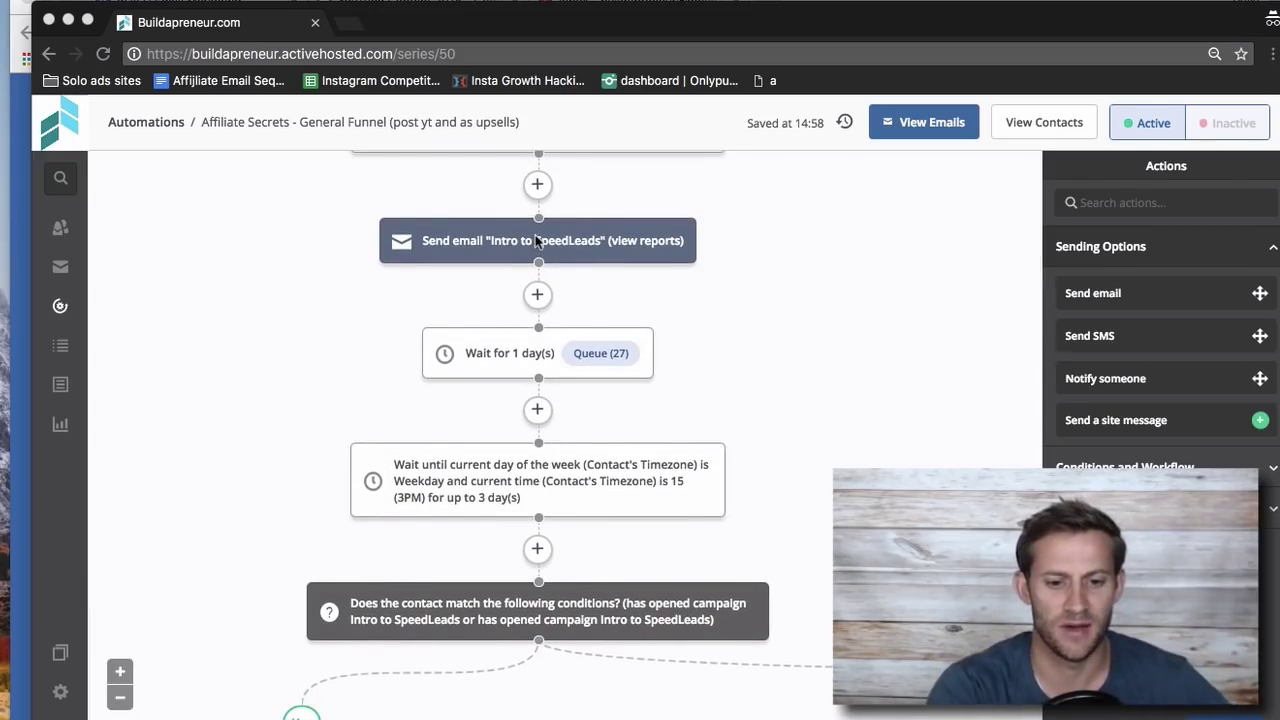
Examine the condition on opening the Intro to SpeedLeads campaign and follow its No branch to the second Speed Leads intro email.
scroll(586, 398, "down", 2)
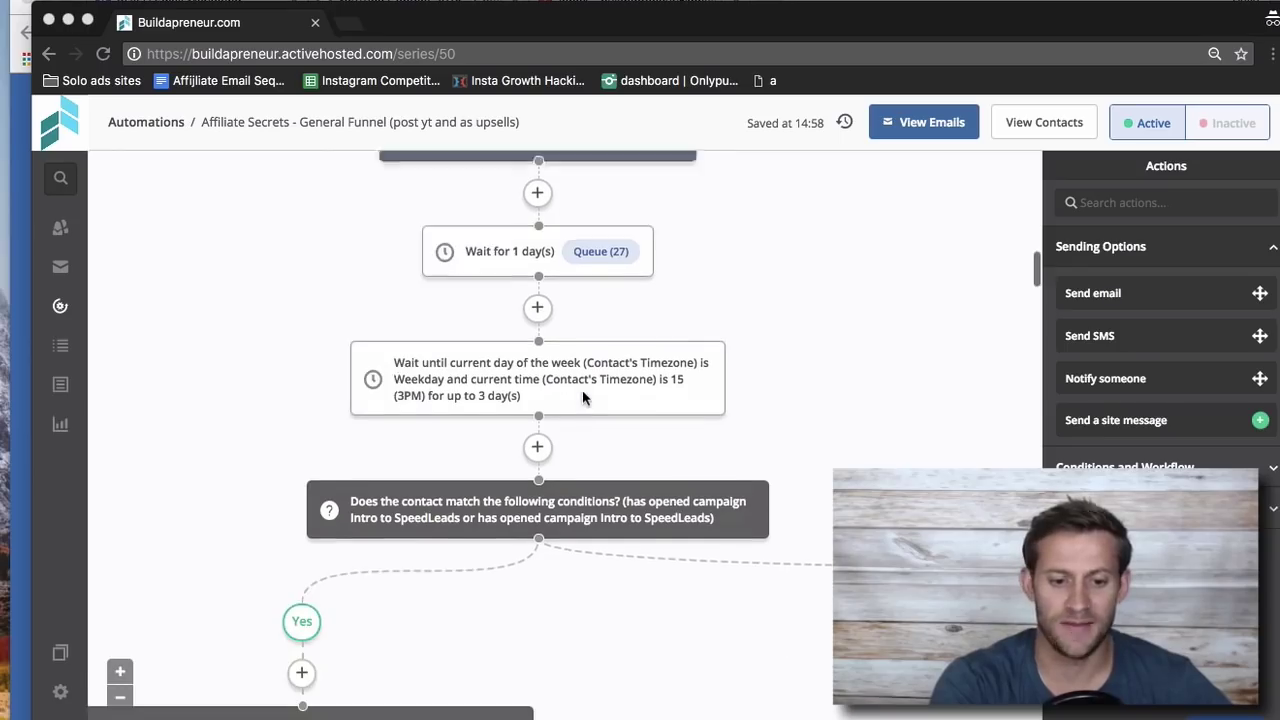
scroll(583, 397, "down", 1)
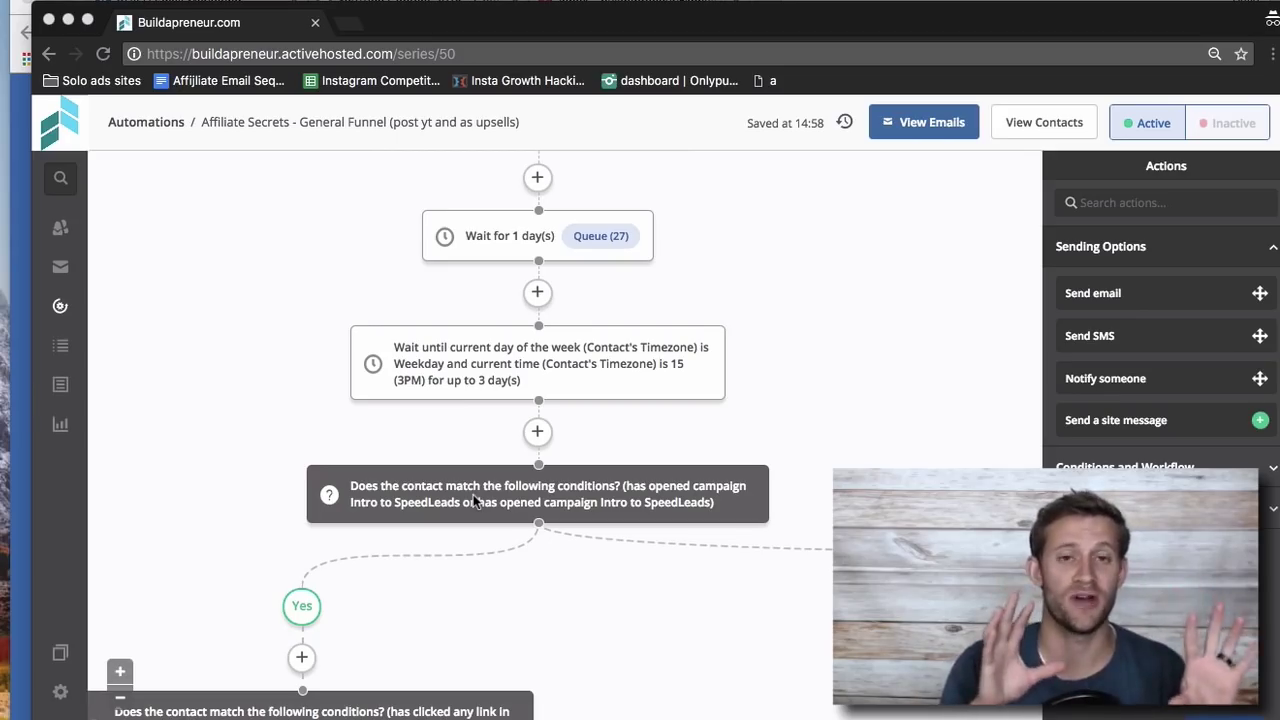
scroll(473, 494, "left", 5)
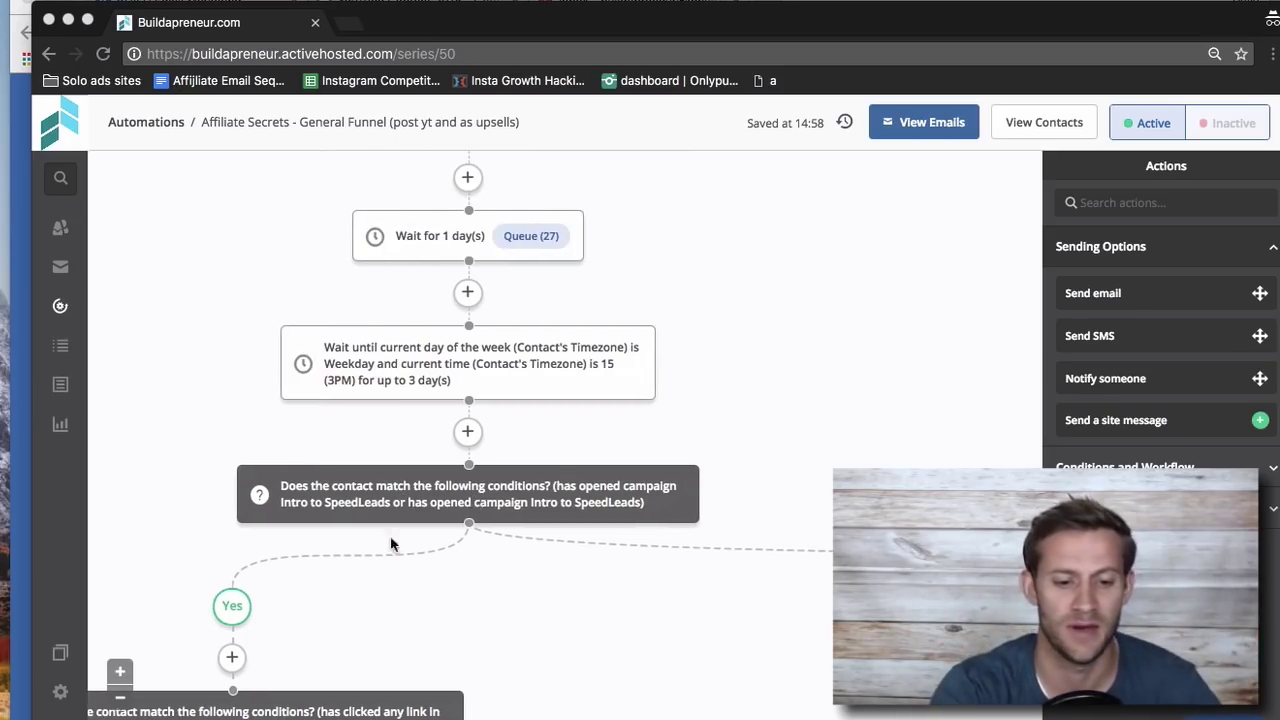
scroll(415, 608, "right", 5)
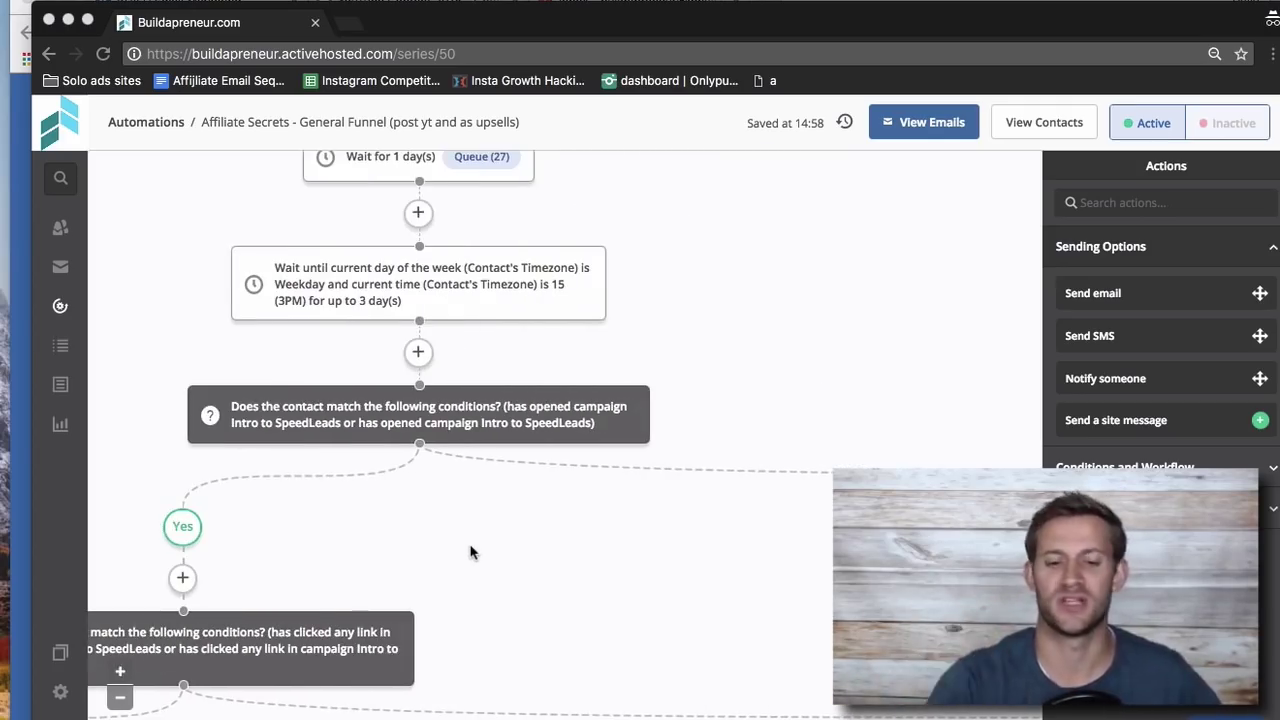
scroll(471, 552, "right", 5)
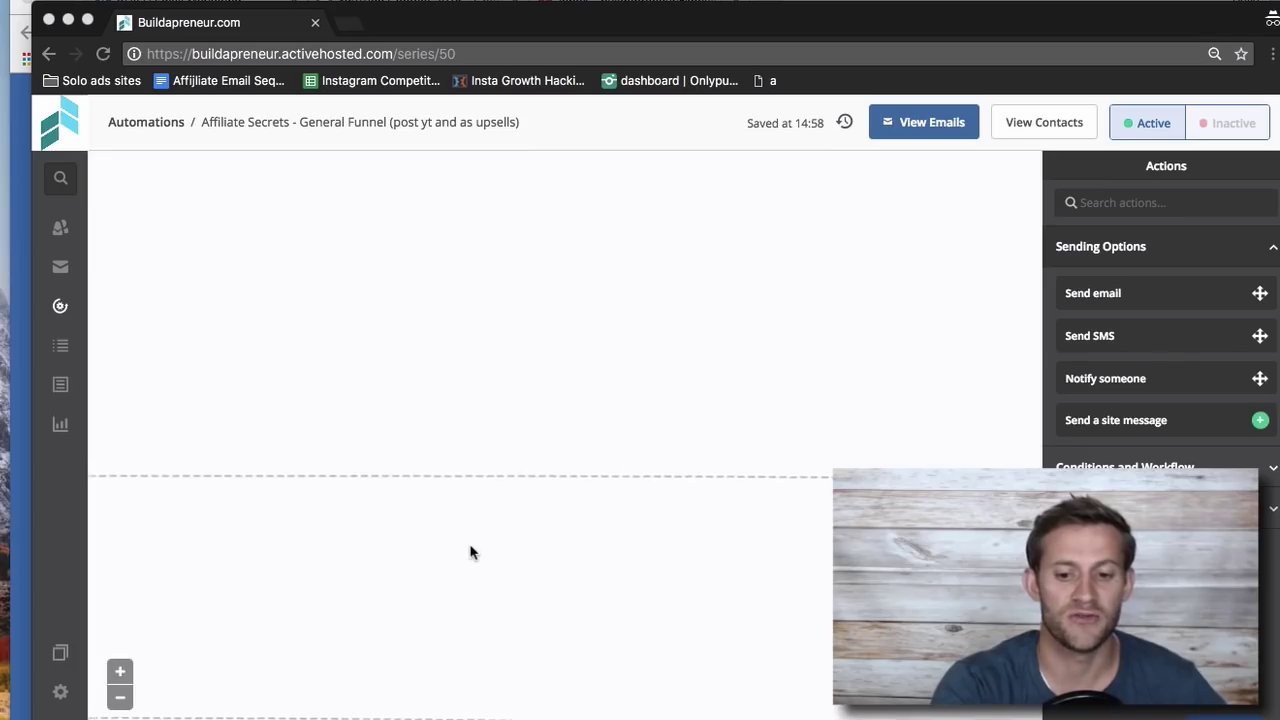
scroll(471, 552, "right", 4)
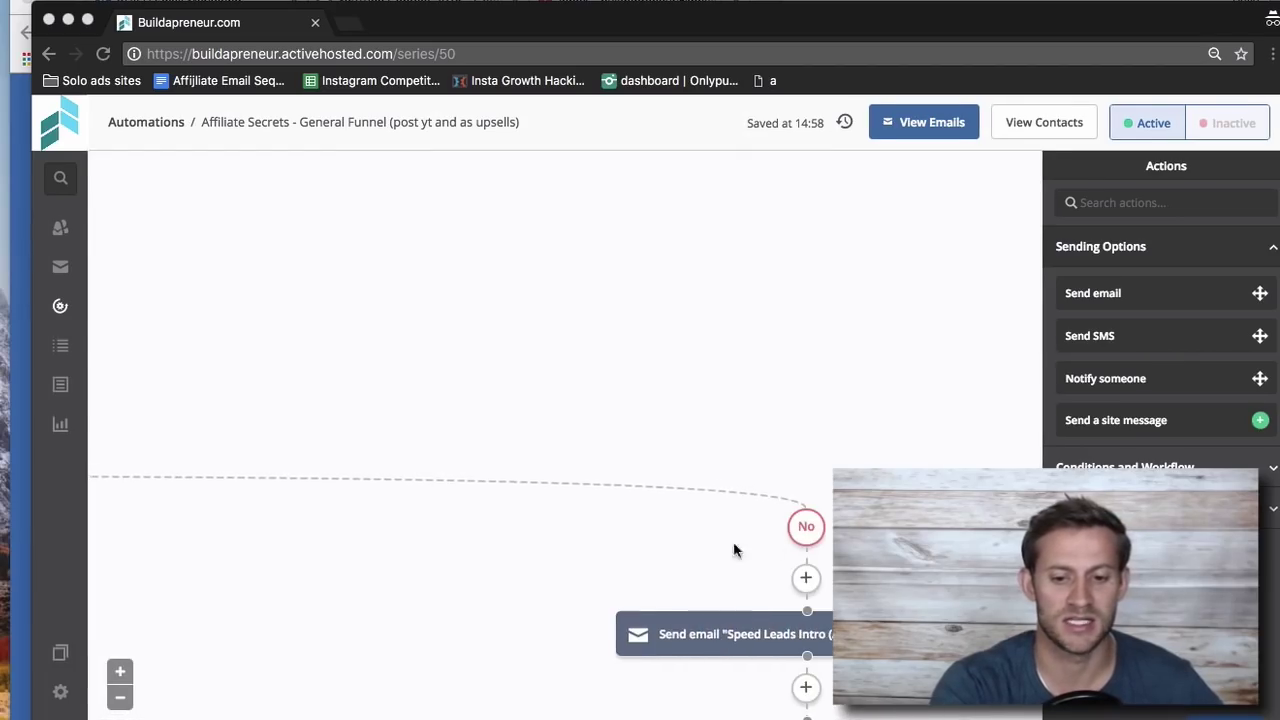
scroll(737, 549, "down", 2)
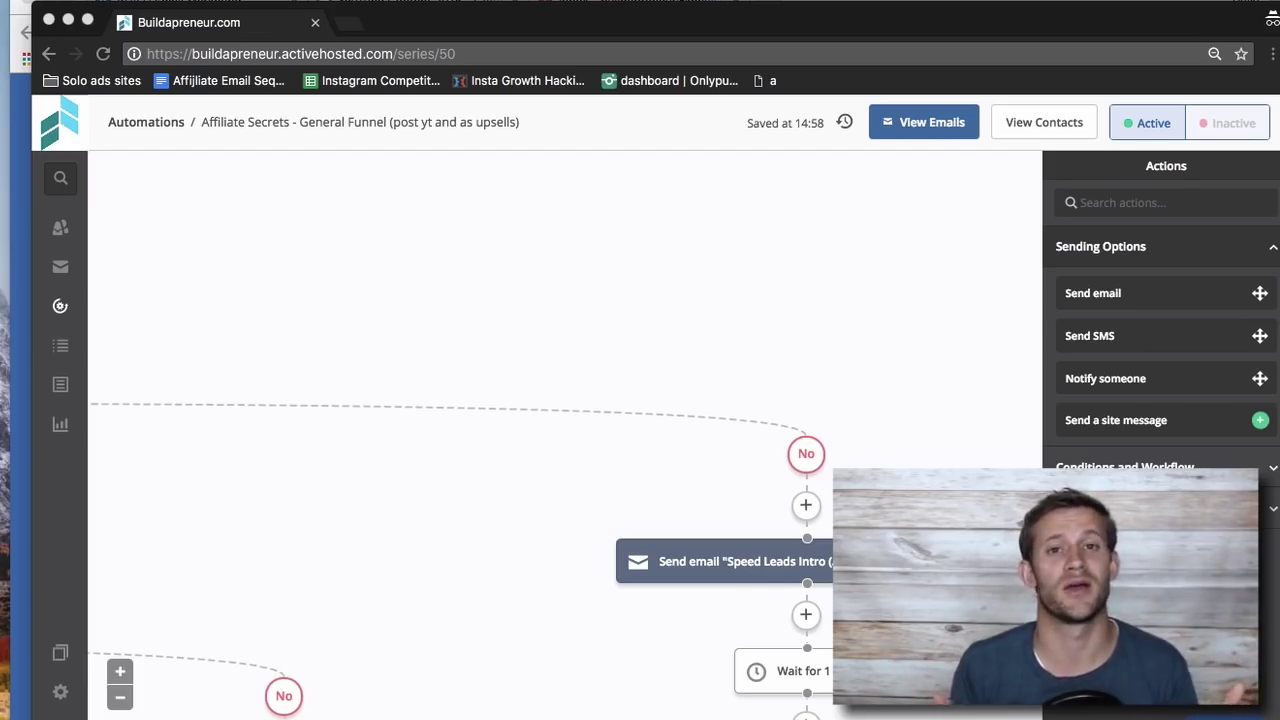
Return to the Intro to SpeedLeads condition and examine its Yes branch, which checks for clicked campaign links.
left_click(92, 354)
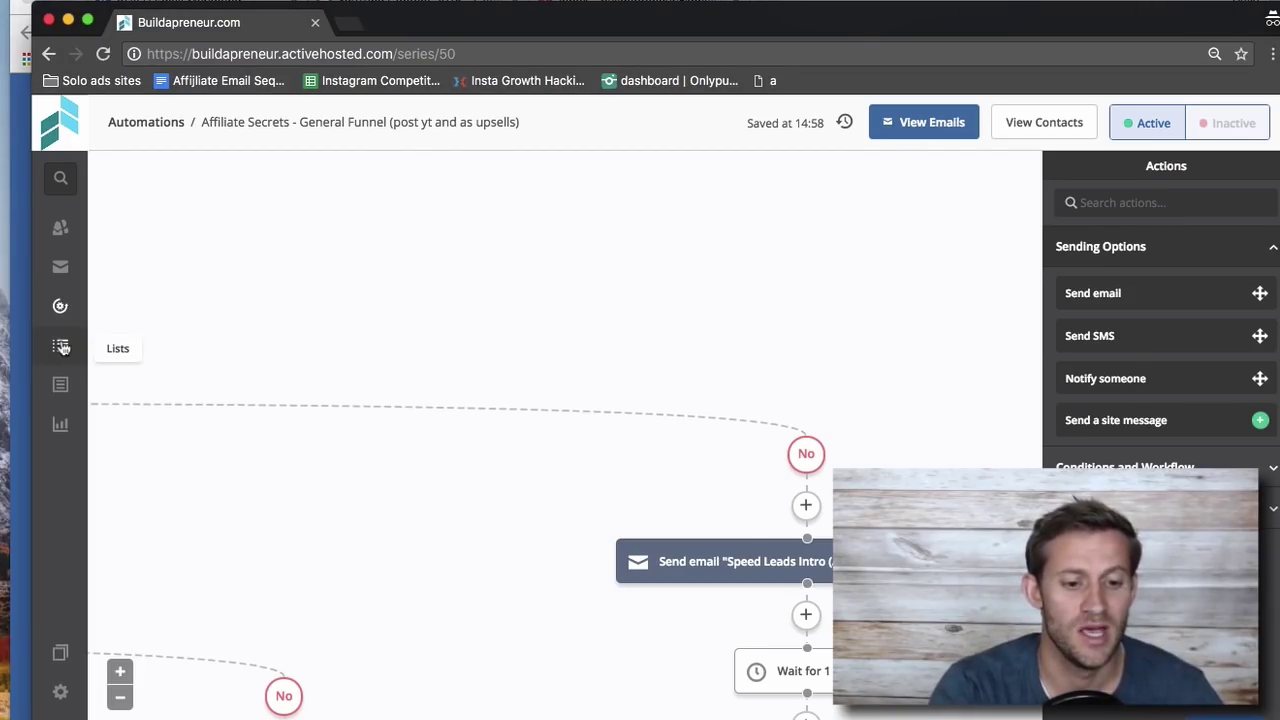
scroll(208, 372, "up", 10)
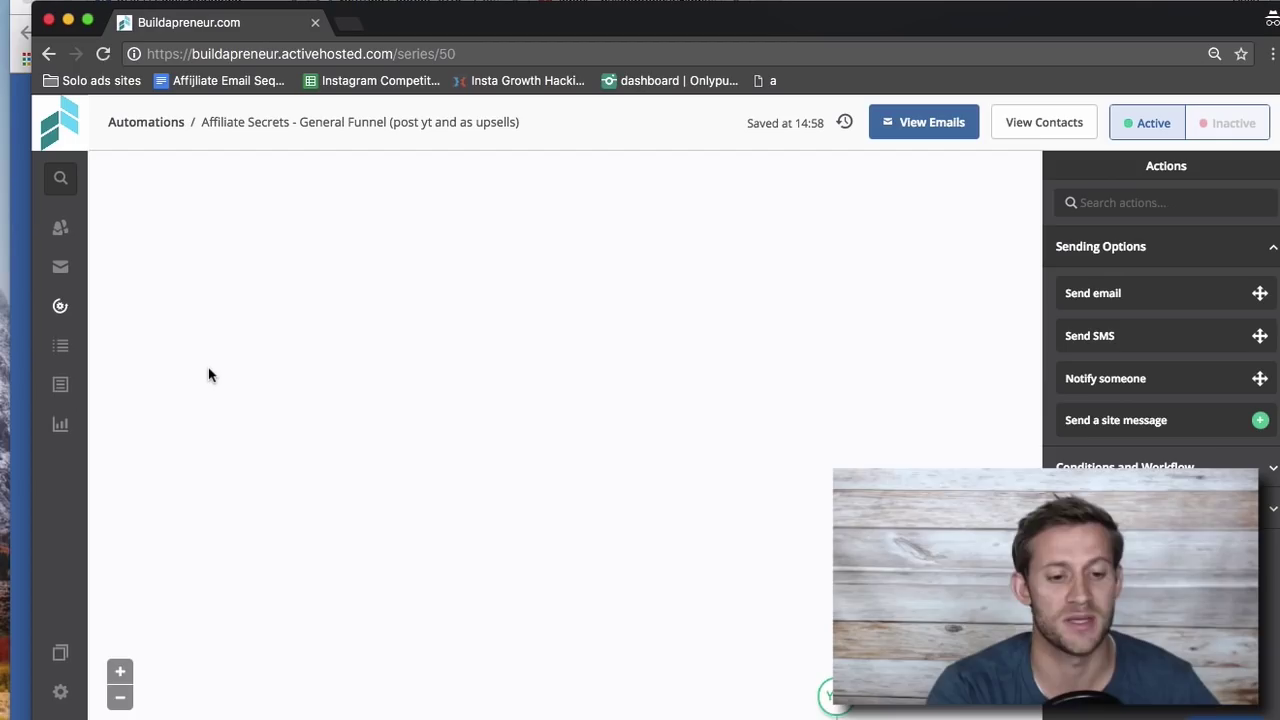
scroll(208, 374, "down", 5)
scroll(208, 374, "right", 3)
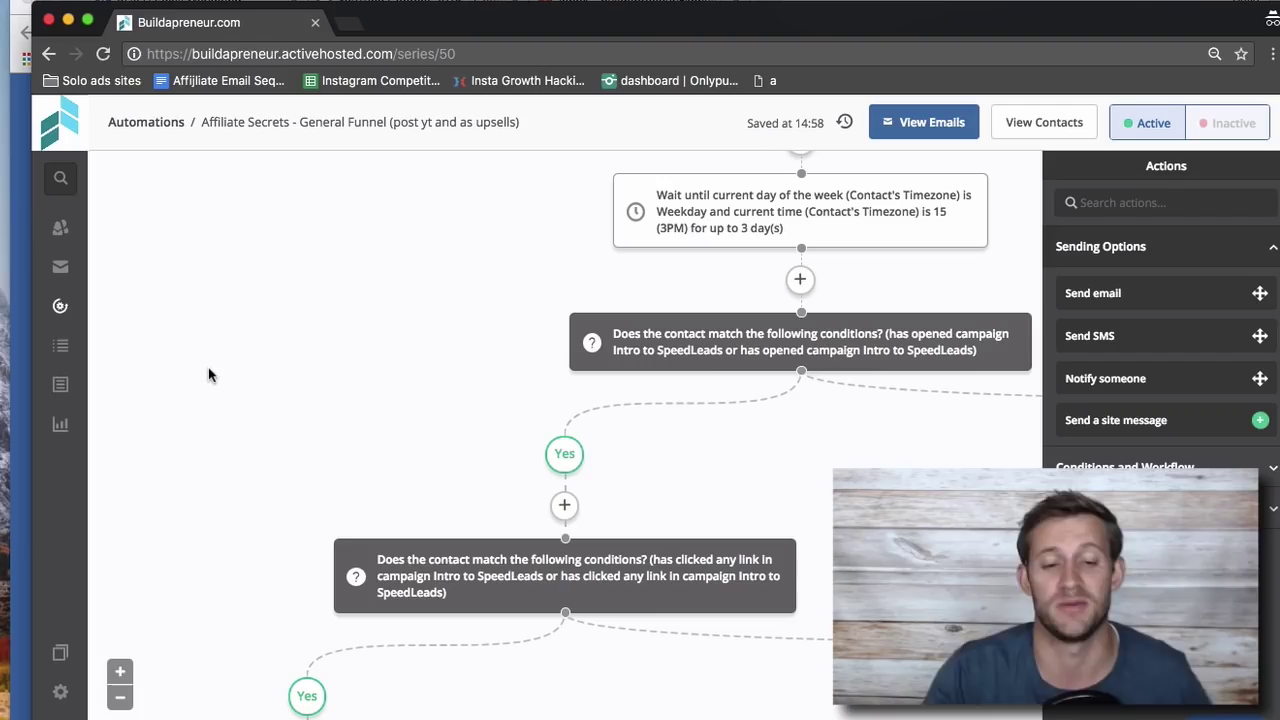
Open the automation report for "Affiliate Secrets - General Funnel (post yt and as upsells)".
left_click(60, 426)
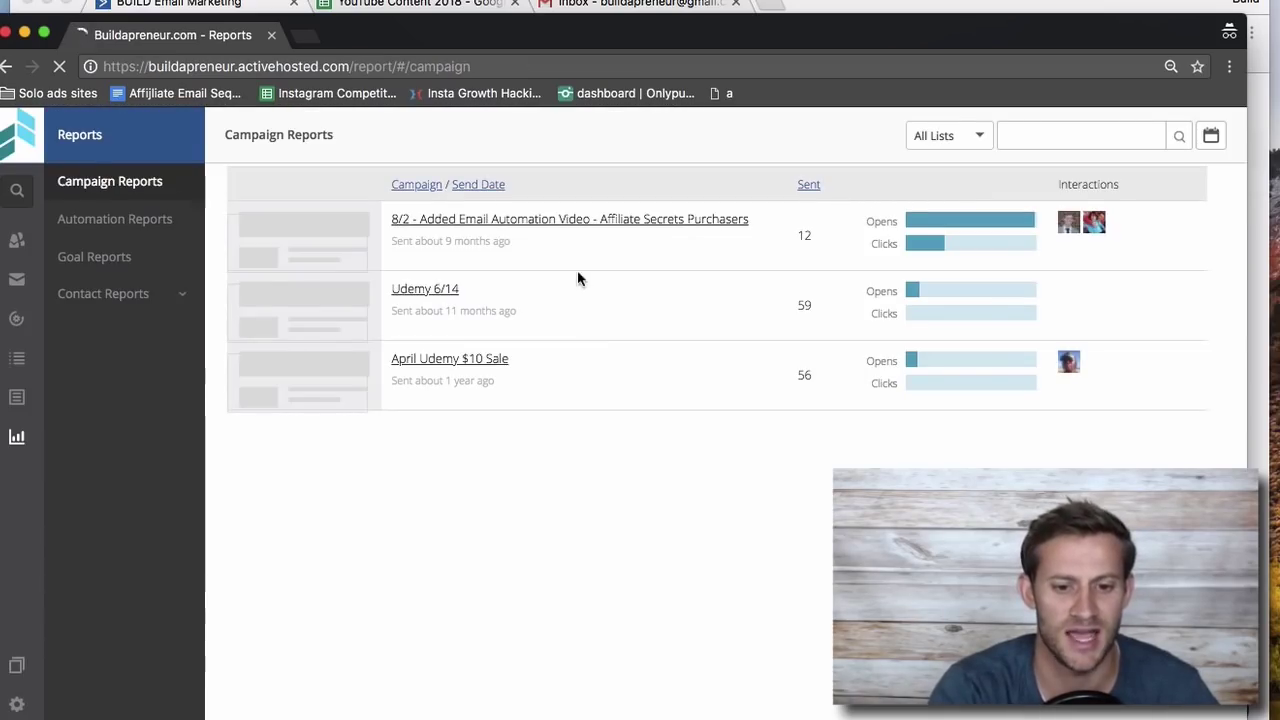
left_click(97, 218)
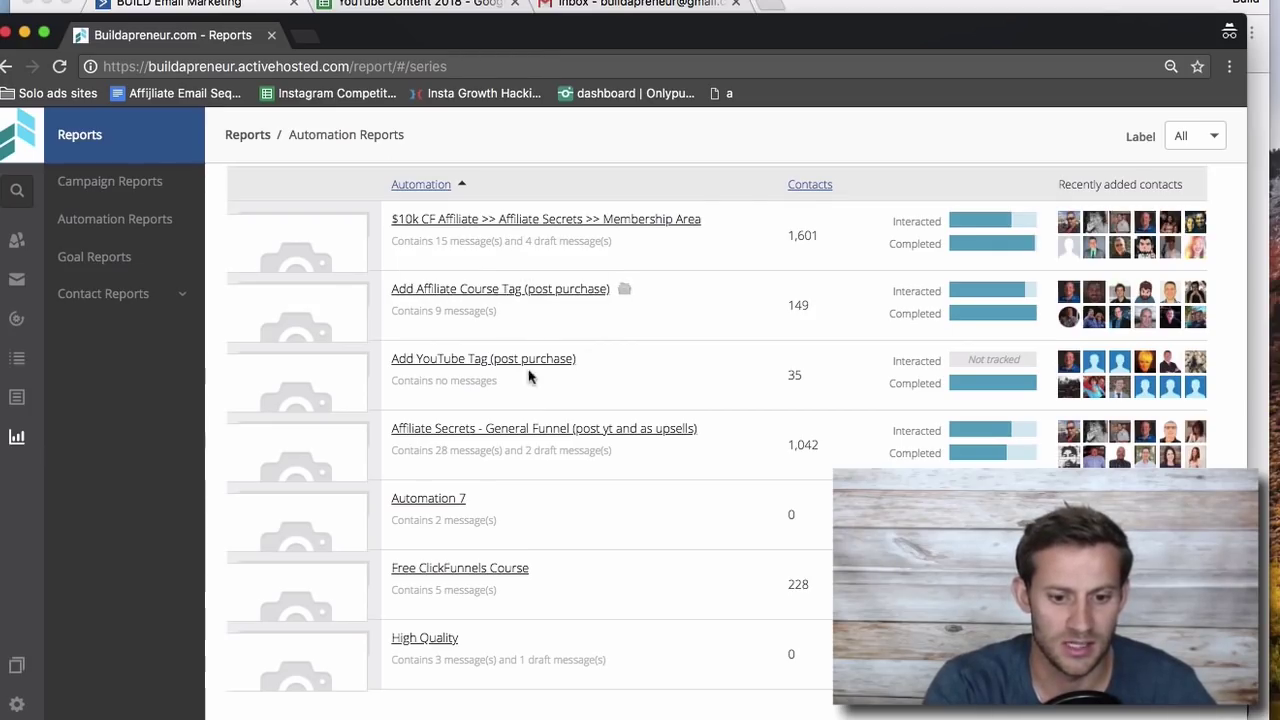
left_click(526, 432)
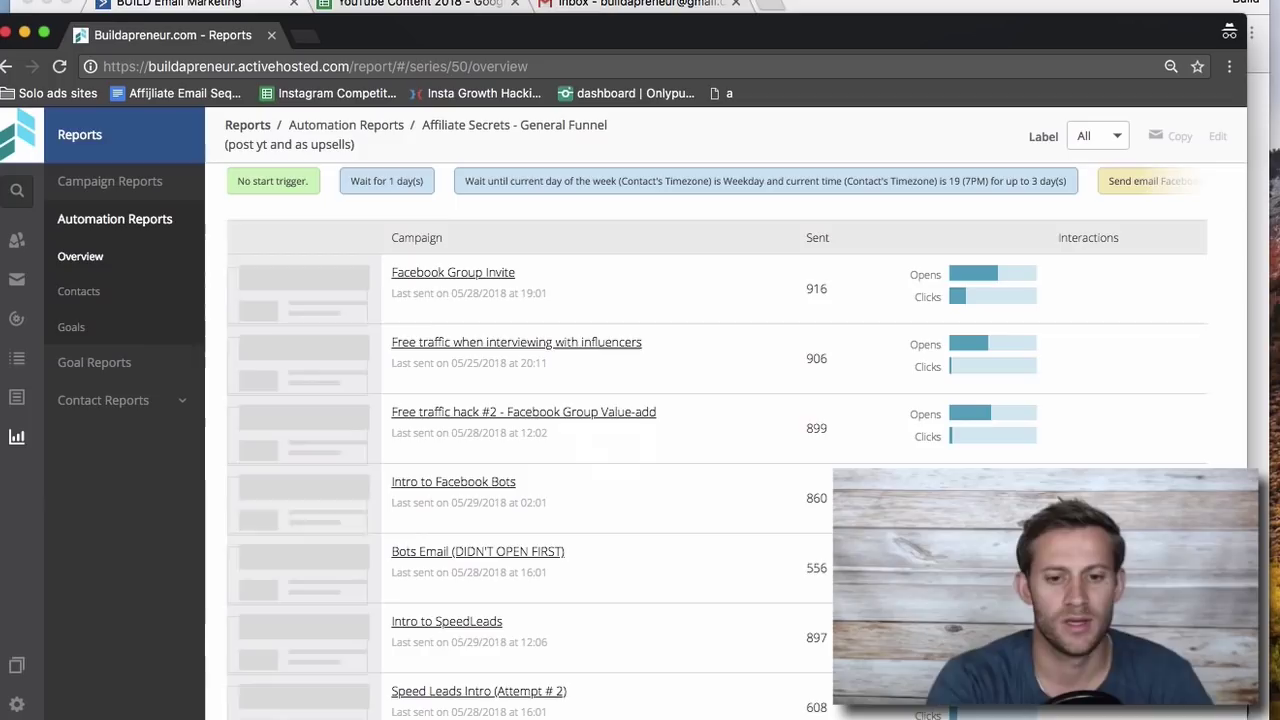
Examine the open rates of the funnel's emails in the report, including the exact rate for "Intro to Facebook Bots".
scroll(725, 430, "down", 3)
scroll(871, 395, "up", 1)
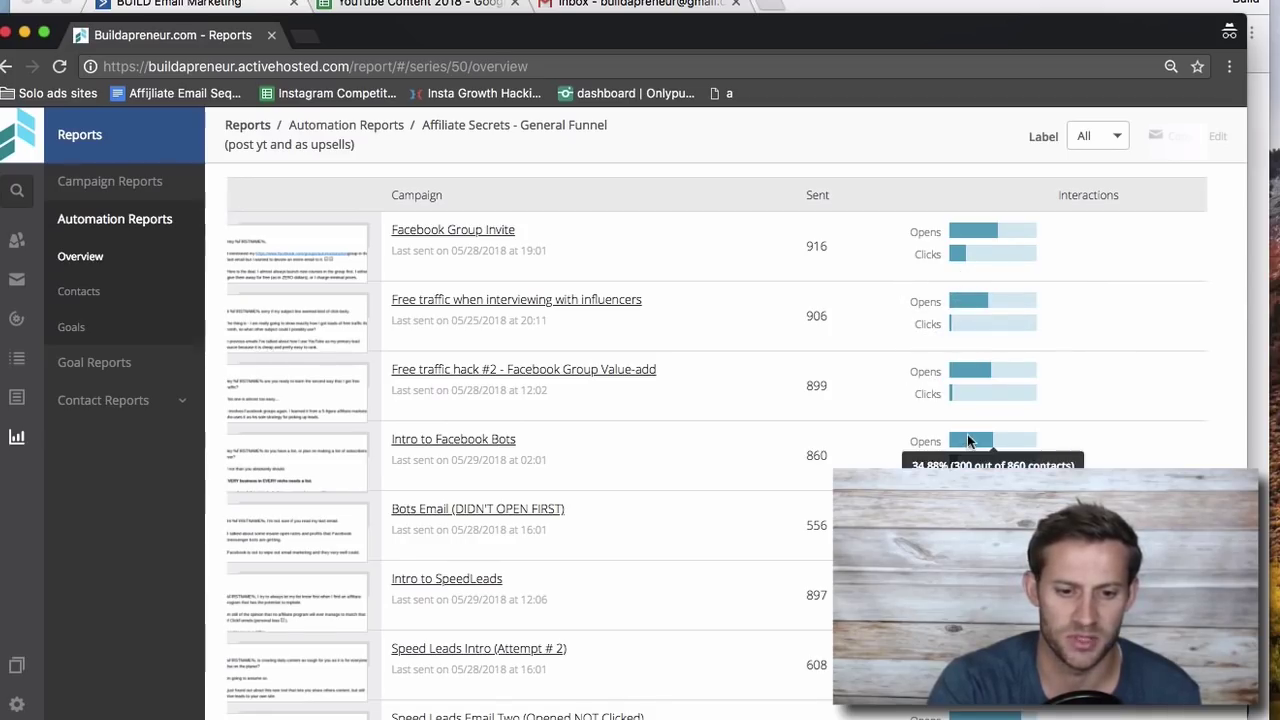
scroll(965, 440, "down", 1)
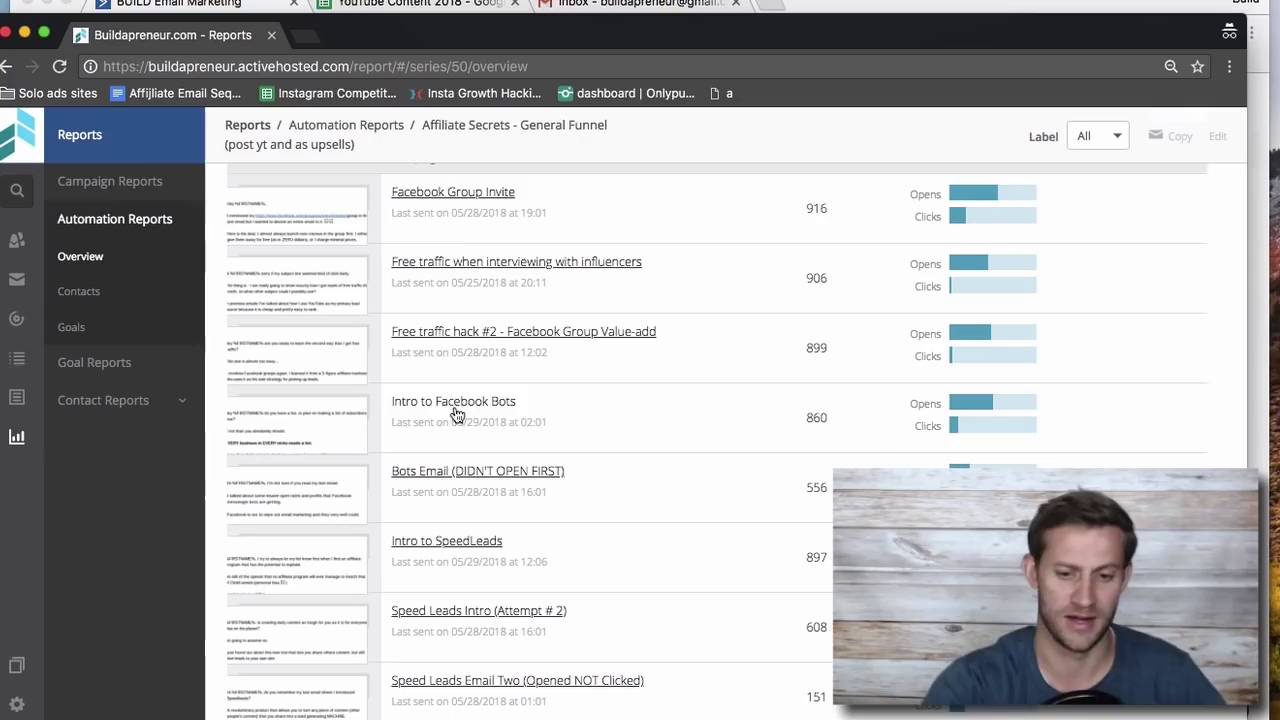
mouse_move(961, 405)
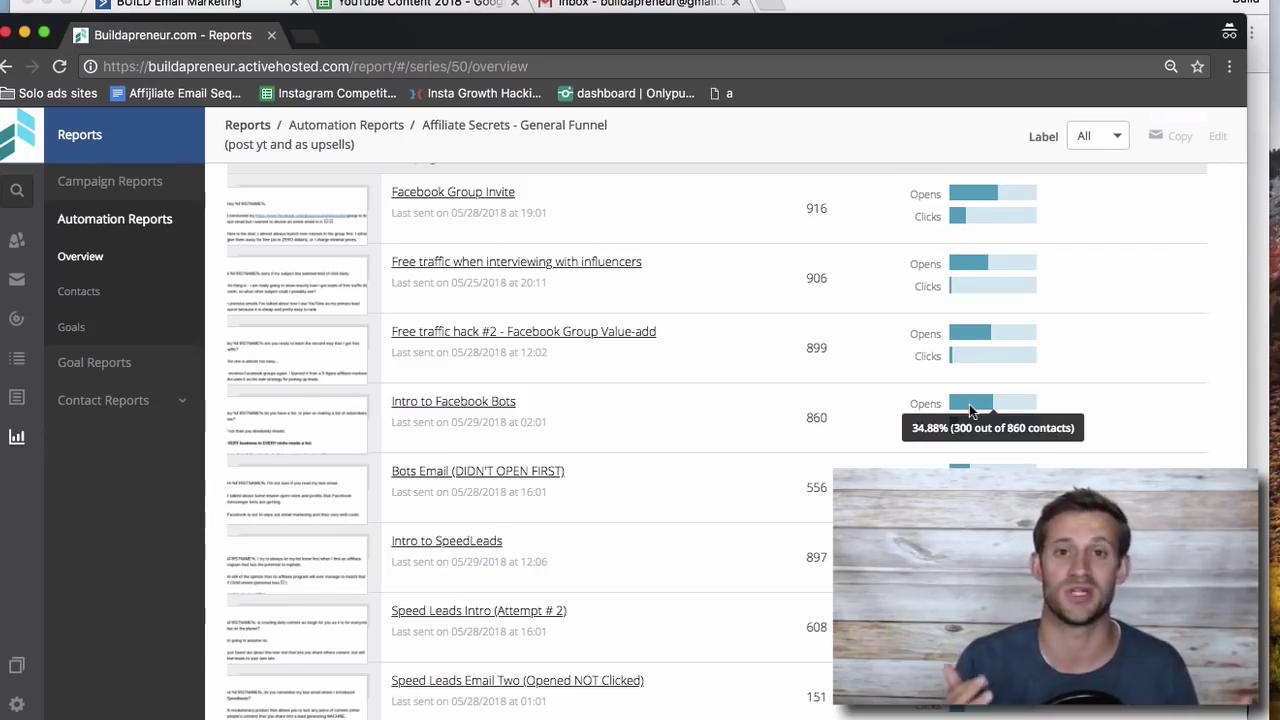
scroll(969, 404, "down", 2)
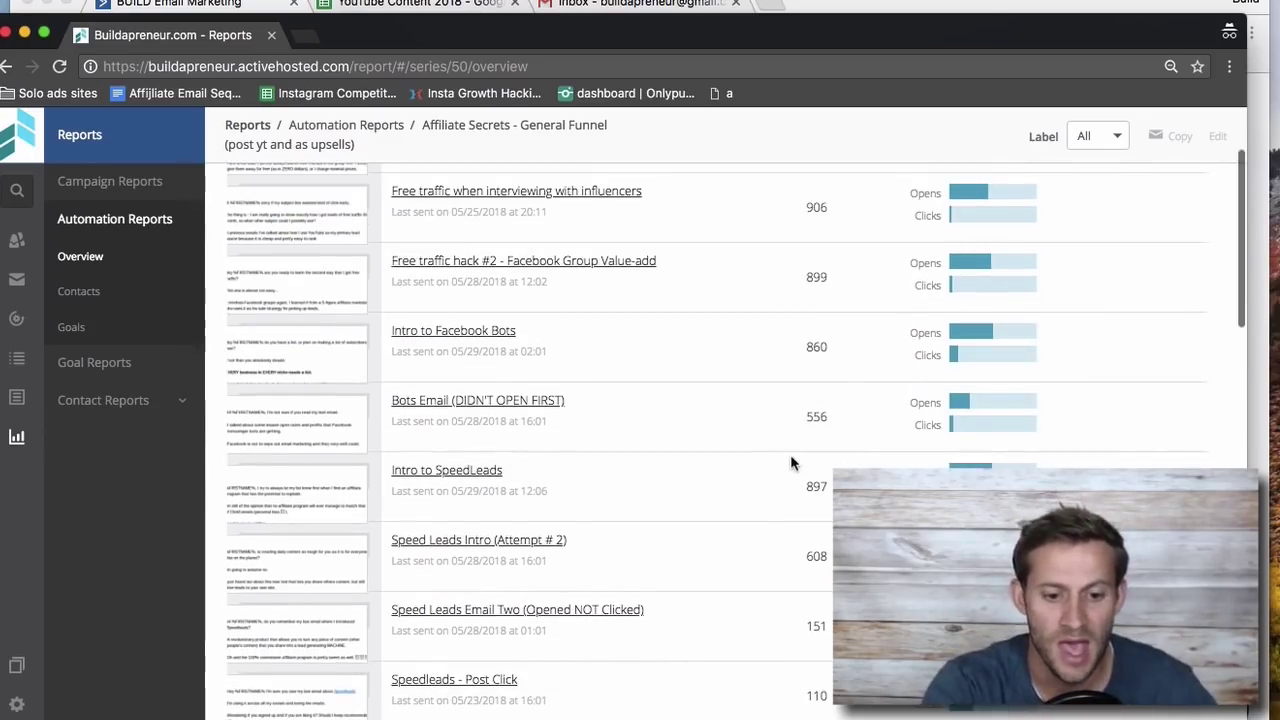